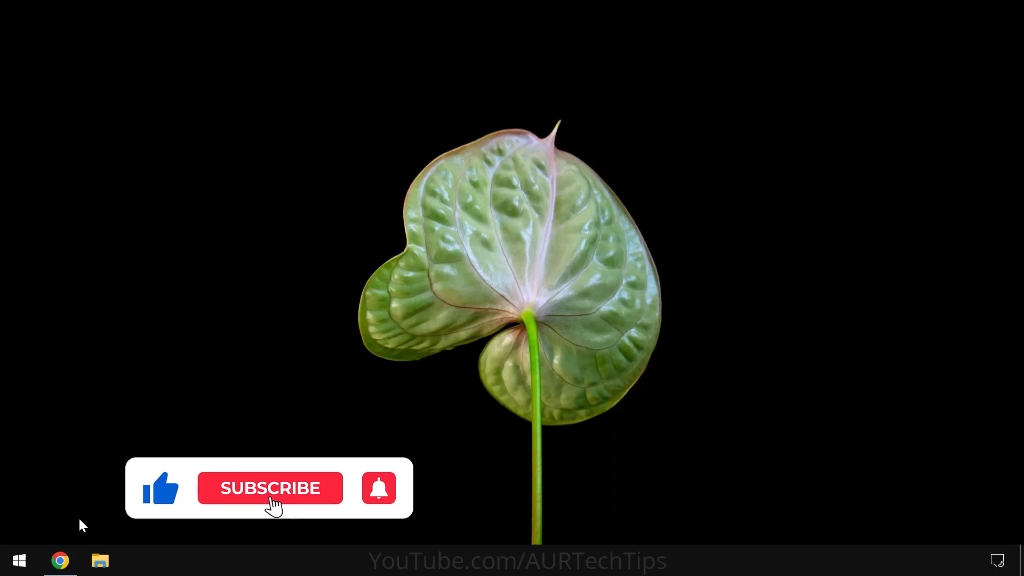
Switch to the video details page in Chrome and add the recommended tag "best power bank" to the video.
click(60, 560)
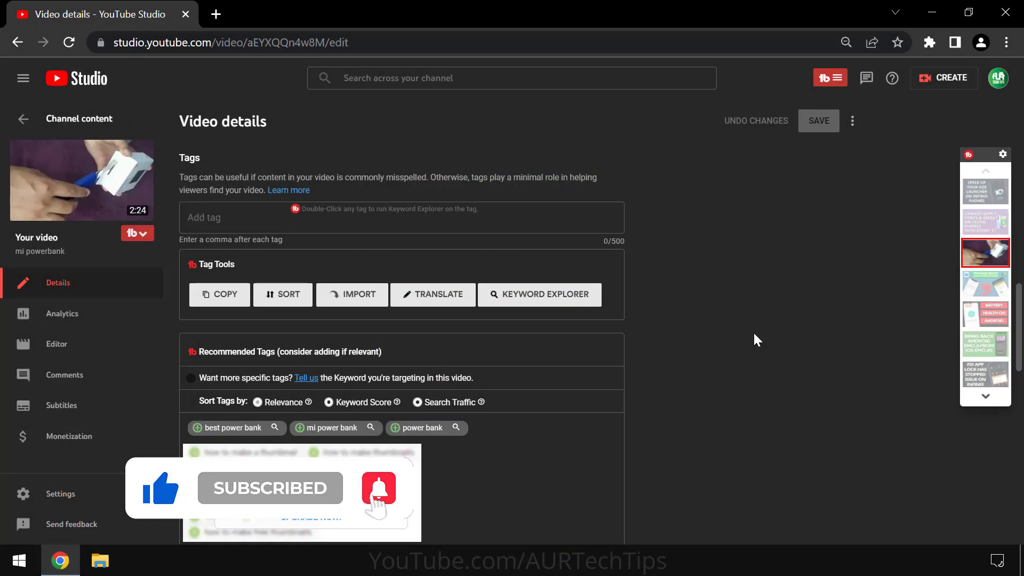
scroll(754, 331, up, 7)
scroll(750, 327, up, 10)
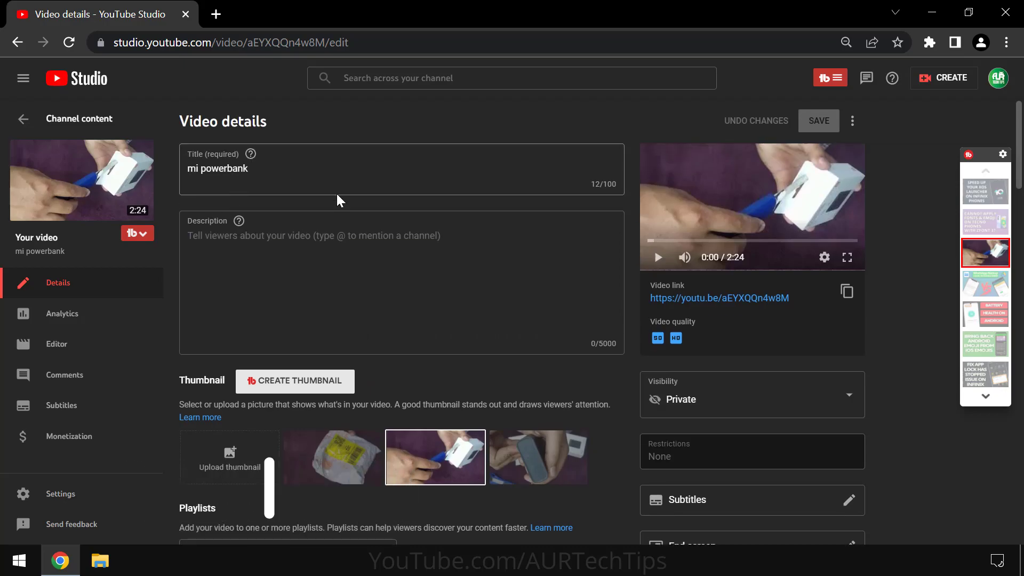
scroll(382, 190, down, 5)
scroll(358, 249, up, 4)
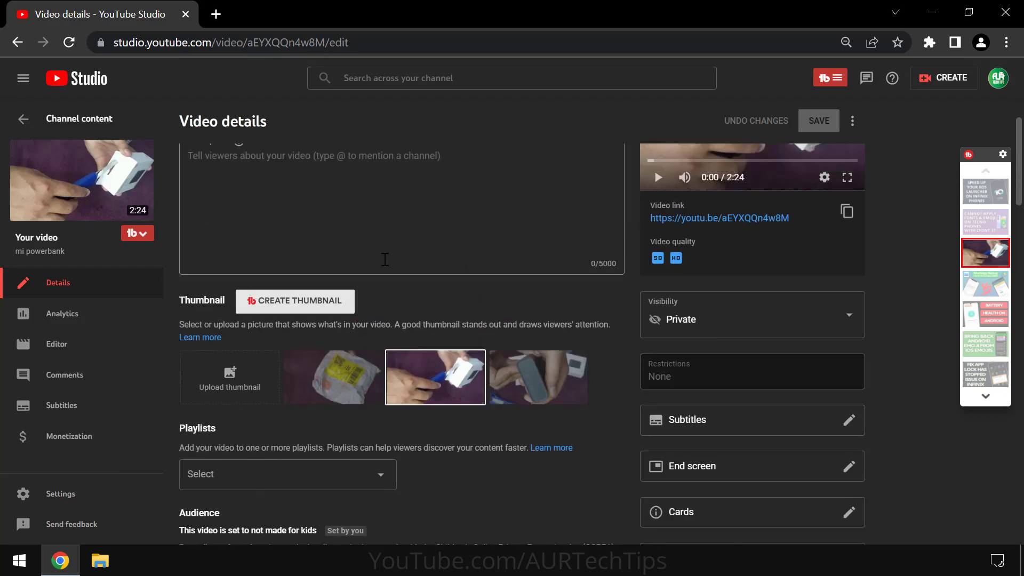
scroll(384, 258, down, 5)
scroll(384, 259, up, 7)
scroll(317, 256, down, 15)
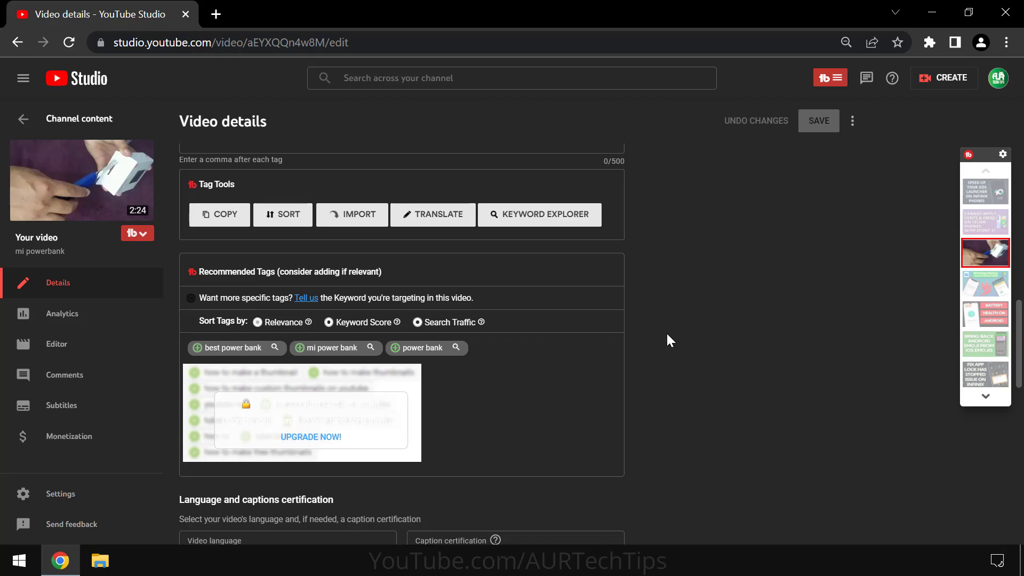
click(199, 352)
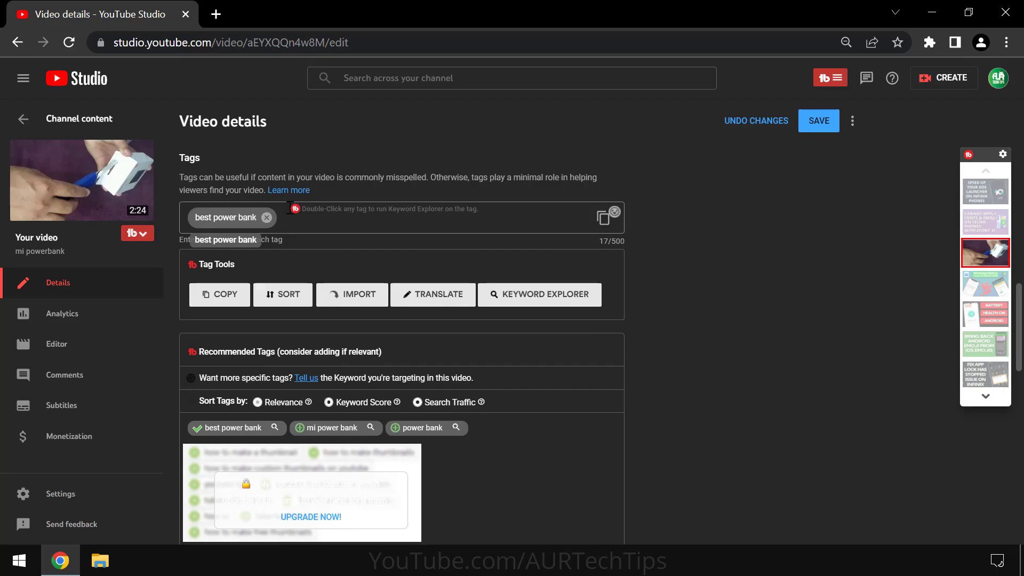
Open the recommended tag "mi power bank" in Keyword Explorer and examine its overall score.
scroll(336, 400, down, 2)
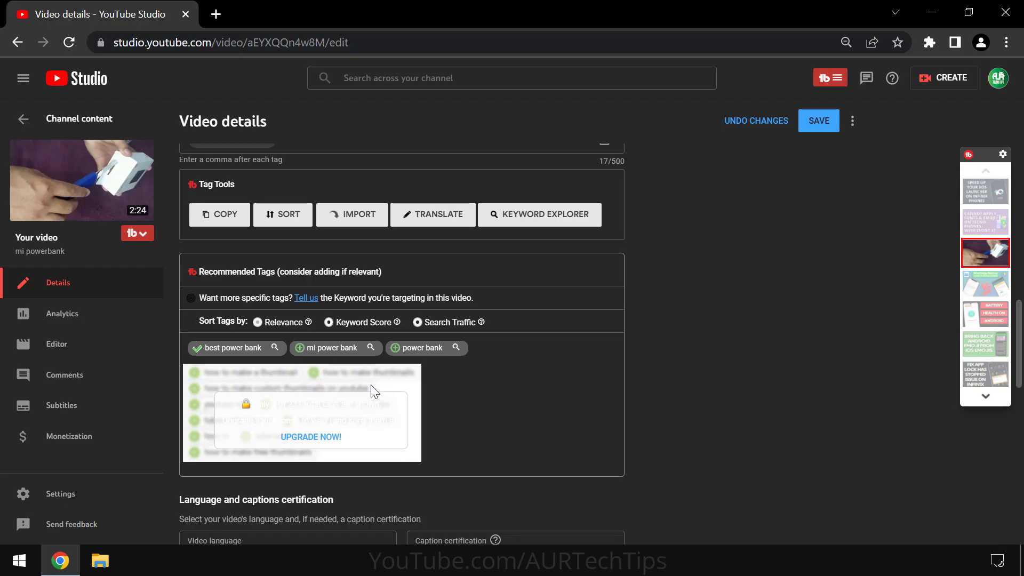
click(370, 348)
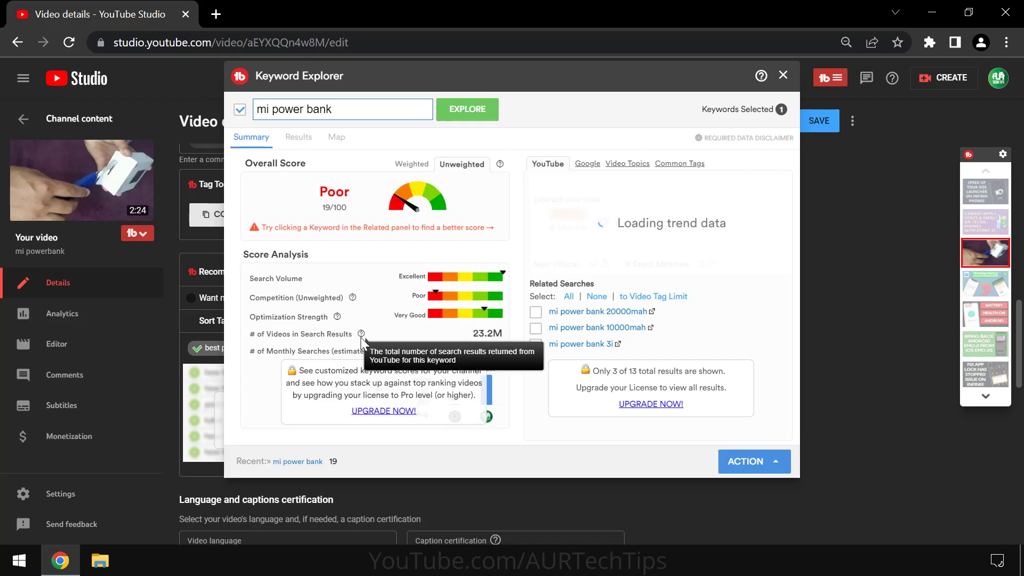
drag(334, 110, 265, 111)
click(334, 193)
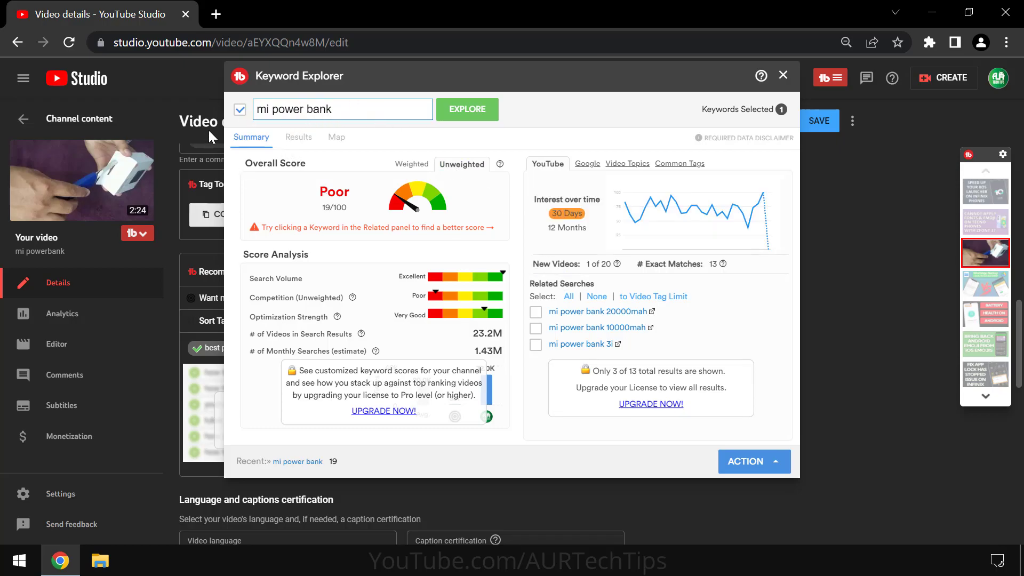
Select the YouTube related searches "mi power bank 20000mah", "mi power bank 10000mah" and "mi power bank 3i".
click(536, 328)
click(535, 311)
click(536, 345)
click(585, 167)
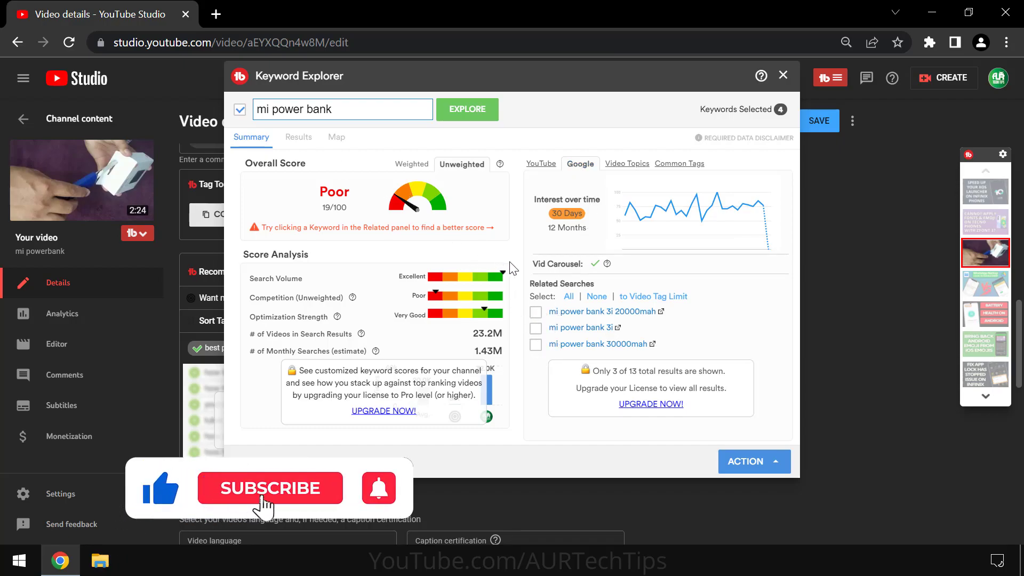
click(536, 311)
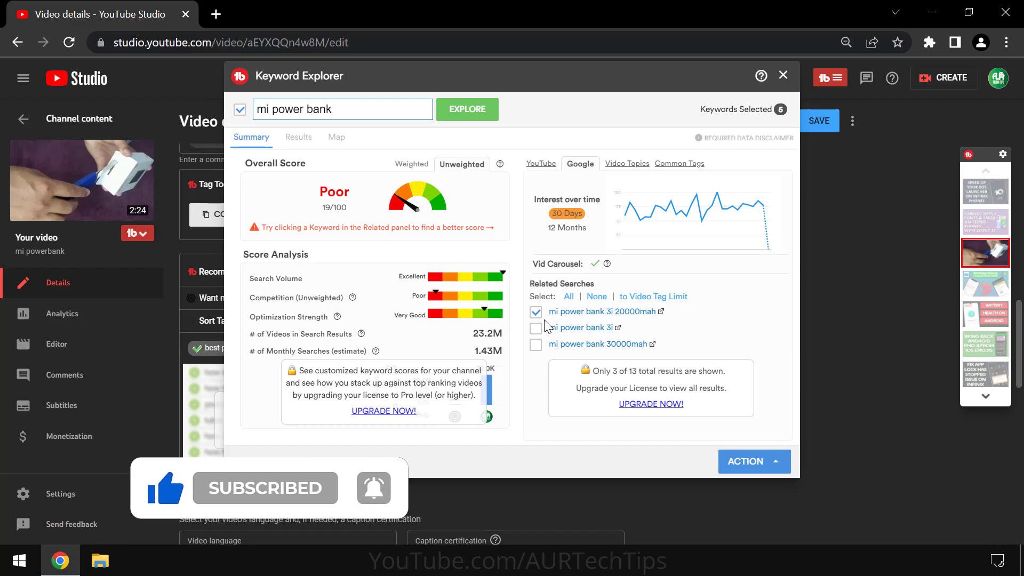
click(536, 312)
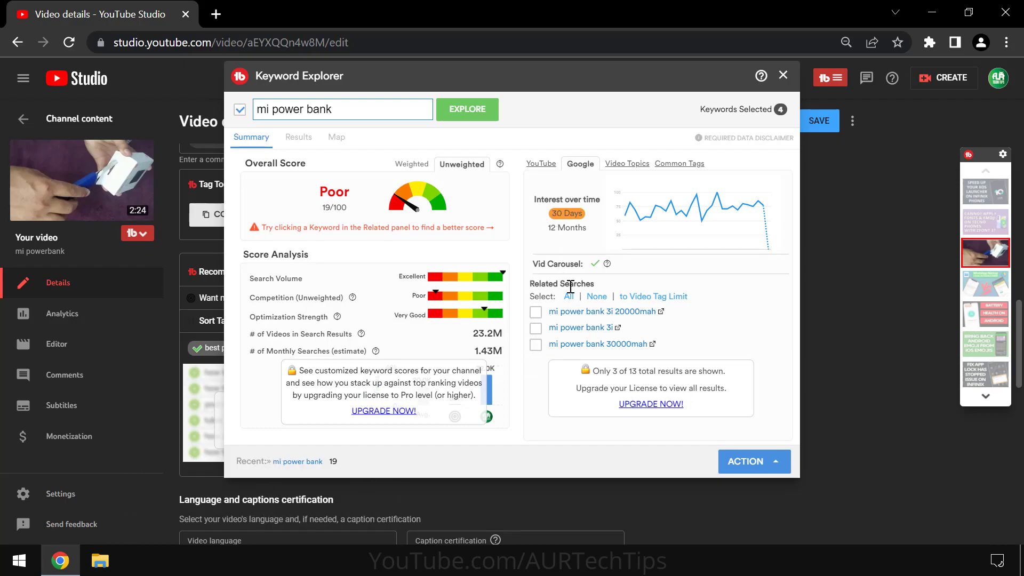
Select the video topics "how mi power bank works", "how to open mi power bank 10000mah" and "how to use mi power bank 10000mah".
click(632, 166)
click(535, 211)
click(535, 228)
click(536, 246)
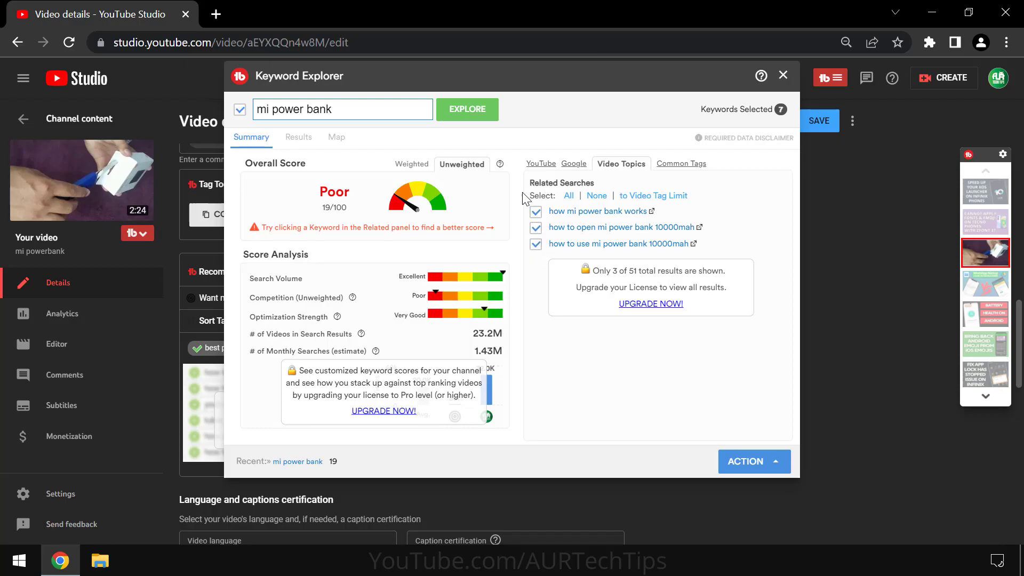
Select the common tag "xiaomi power bank" and move the Keyword Explorer window aside to uncover the video's tags.
click(681, 164)
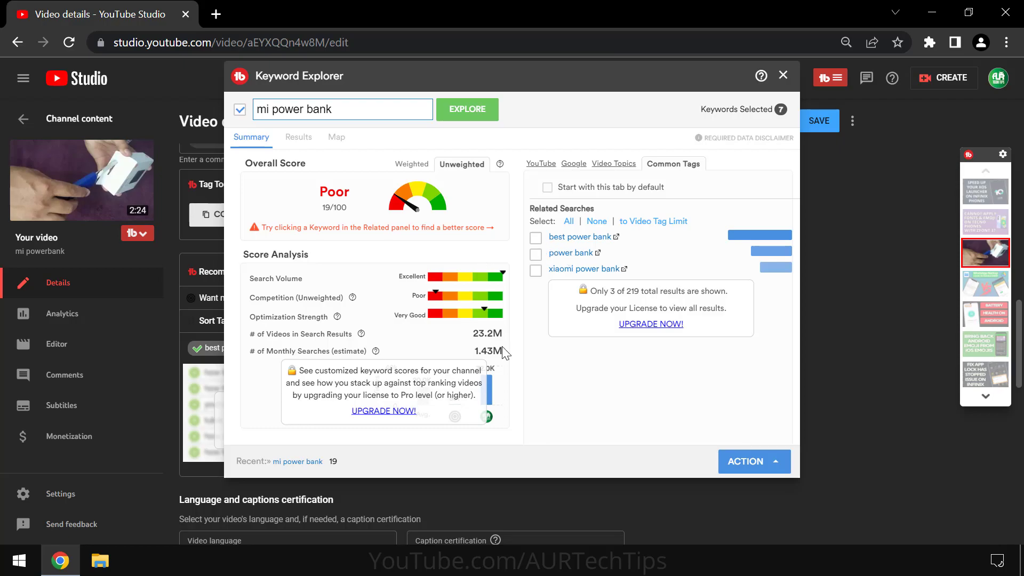
click(535, 272)
drag(445, 78, 649, 175)
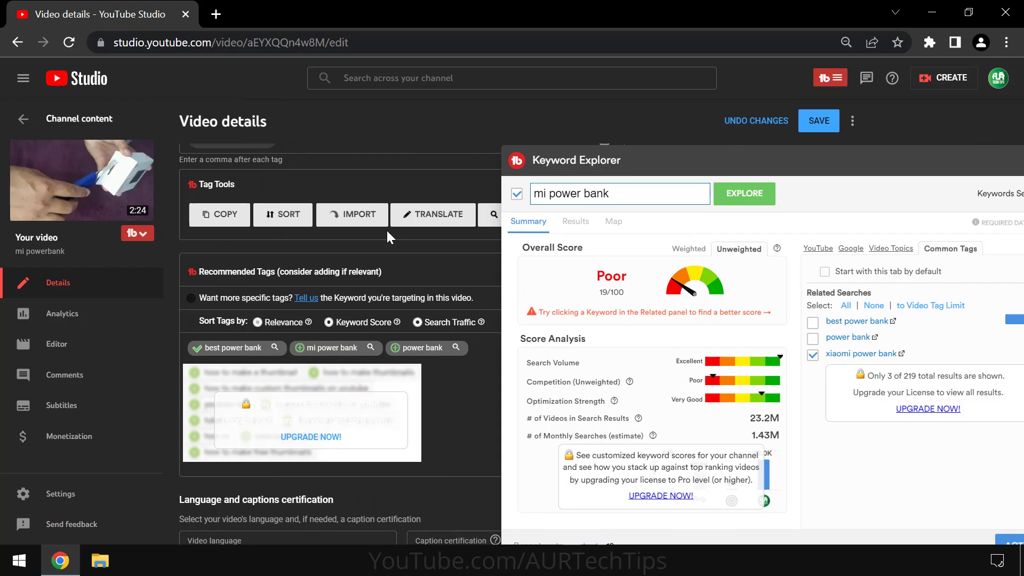
scroll(201, 313, up, 3)
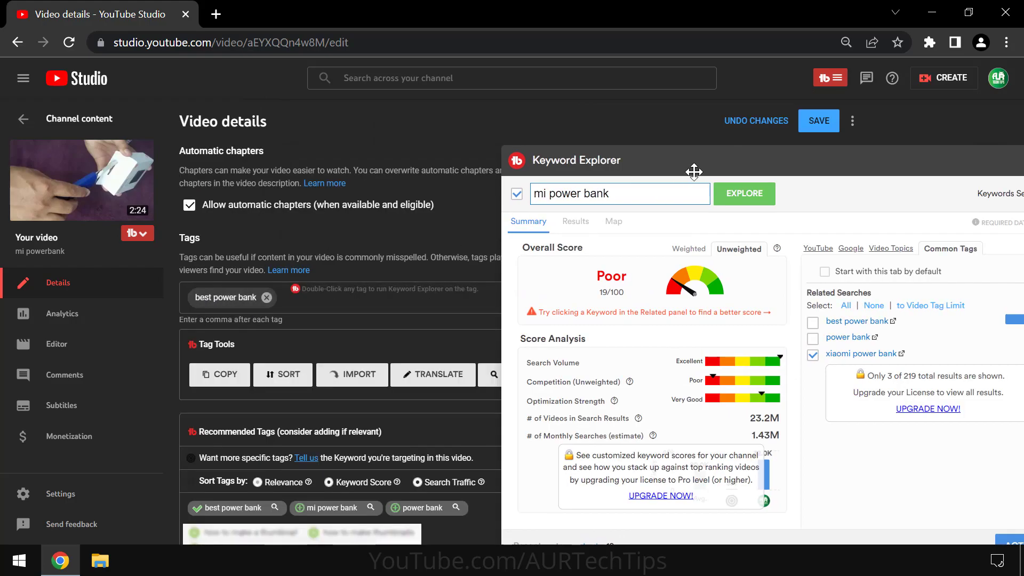
drag(692, 158, 537, 87)
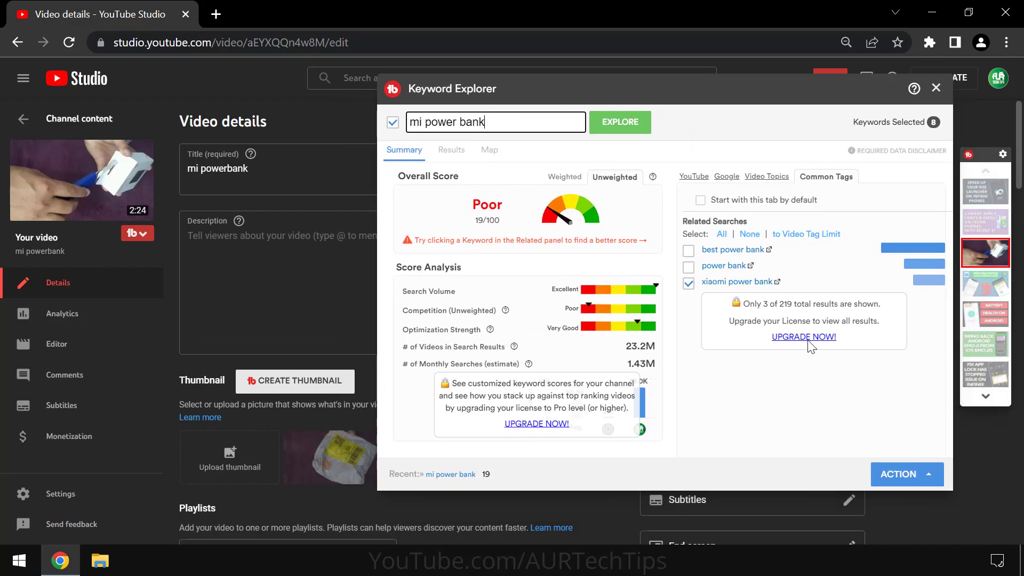
Insert the selected keywords into the current video, check them in its tag list, and close Keyword Explorer.
click(935, 469)
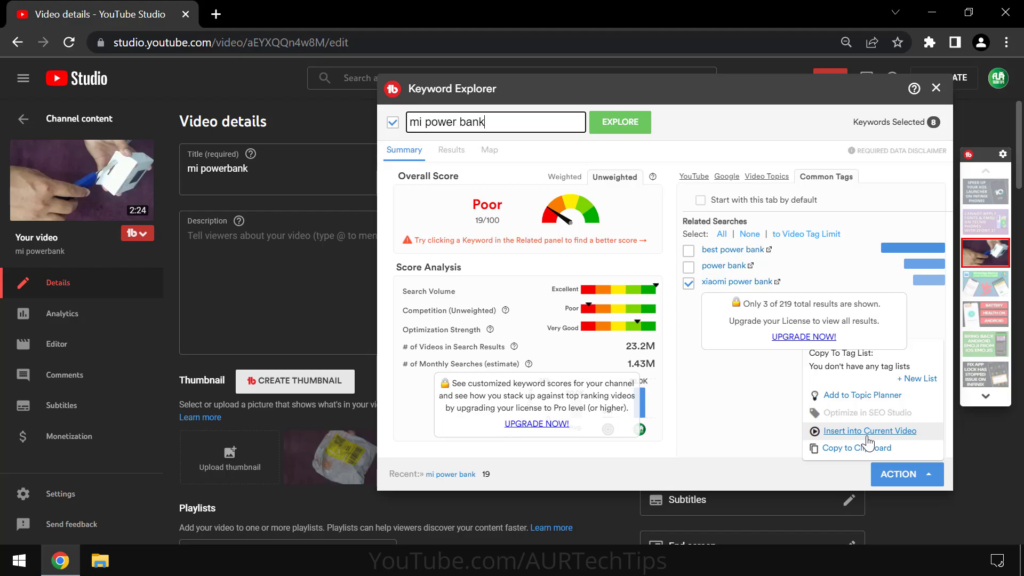
click(868, 433)
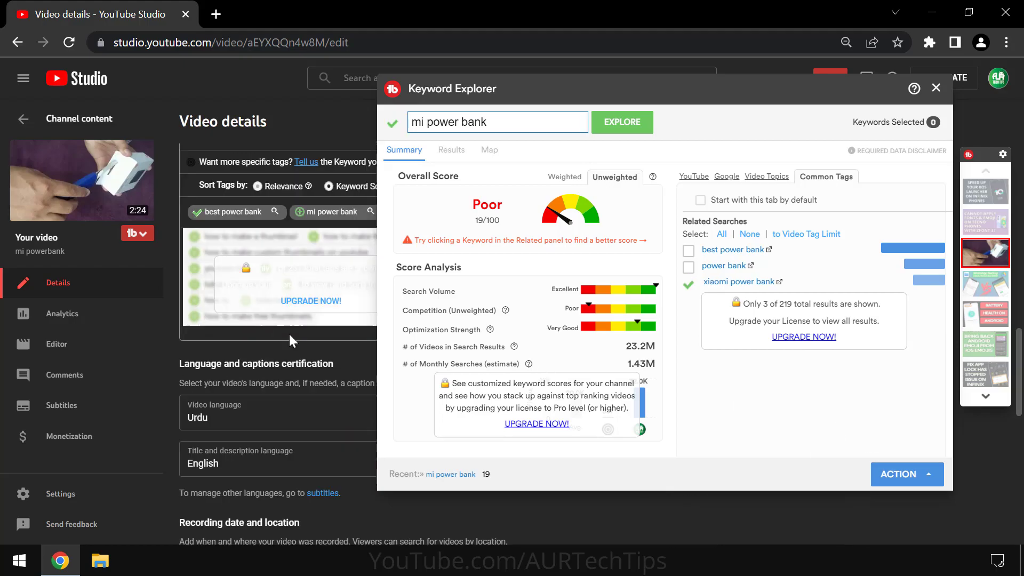
scroll(290, 335, up, 5)
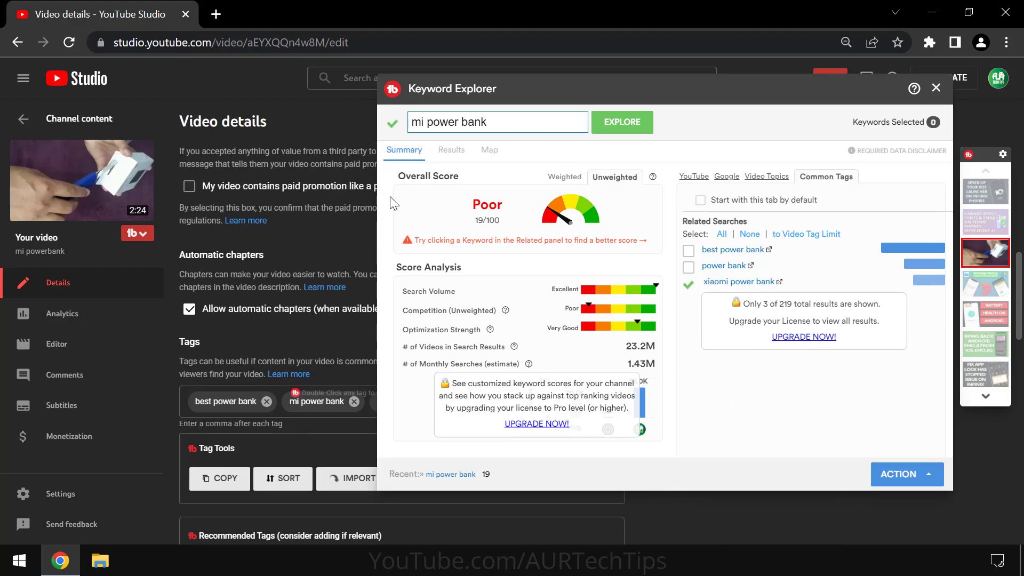
scroll(318, 387, up, 2)
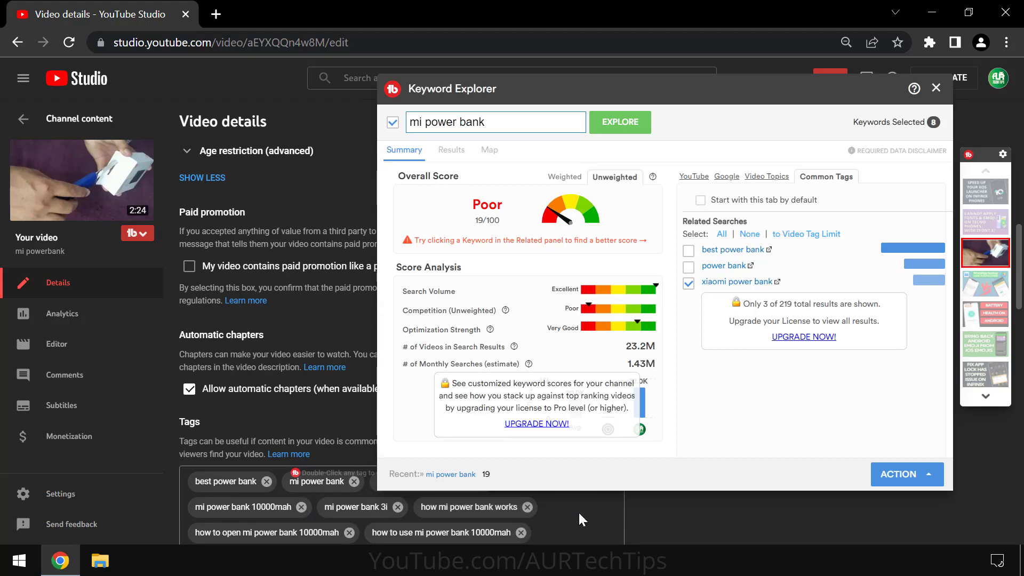
scroll(579, 511, down, 4)
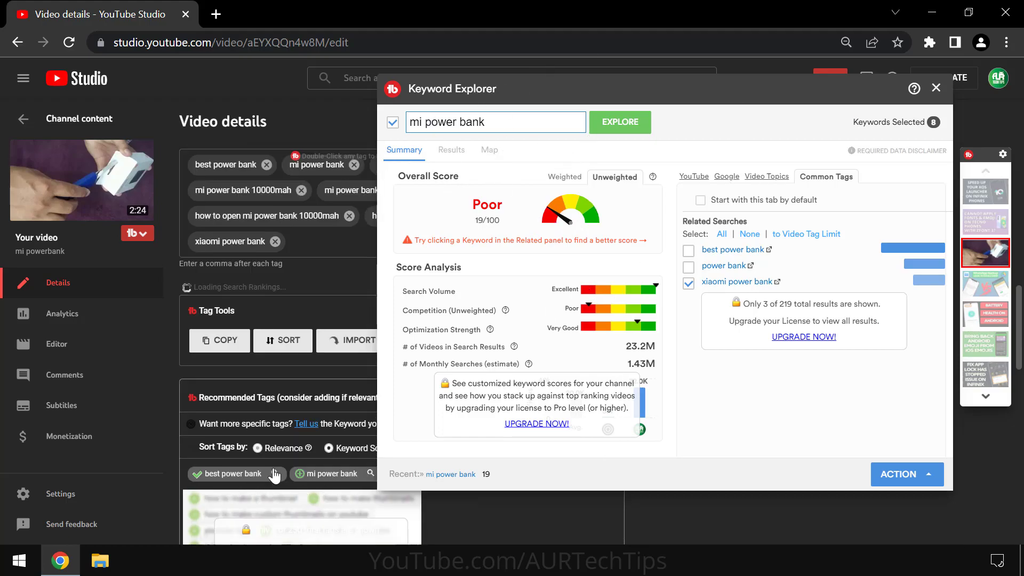
click(907, 474)
click(902, 430)
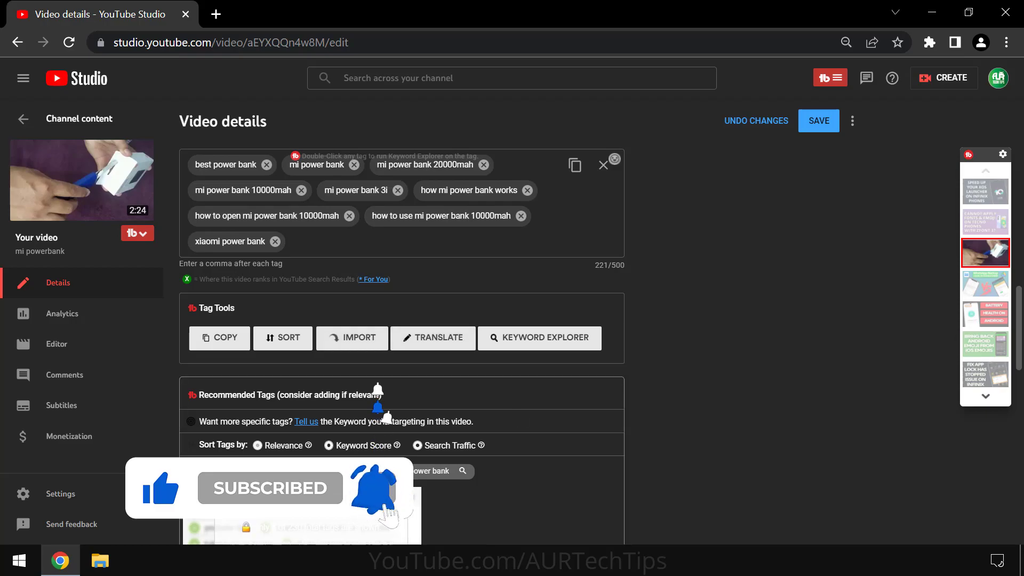
Explore the recommended tag "power bank", view its Google, video topic and common tag suggestions, and close Keyword Explorer.
click(463, 472)
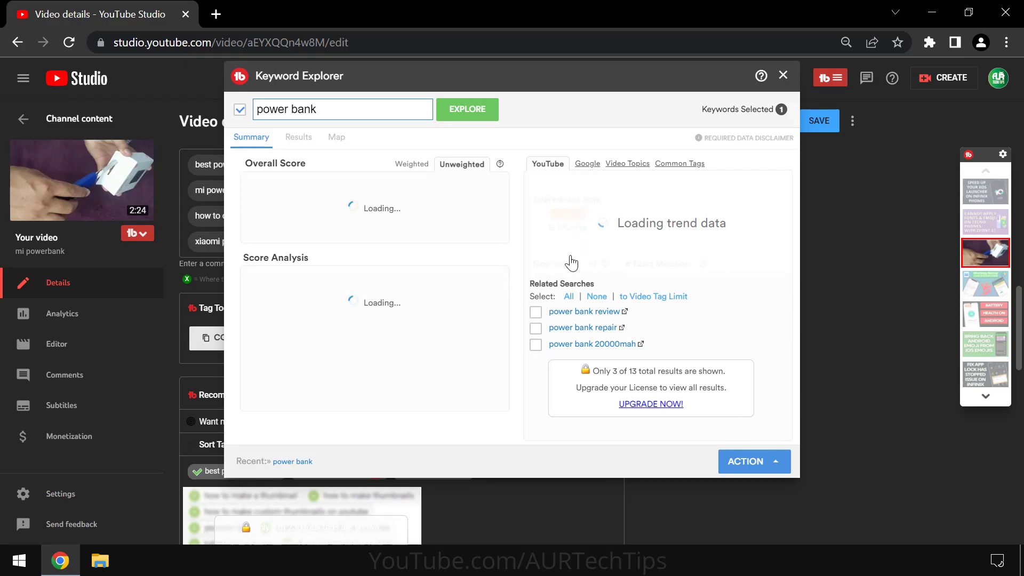
click(580, 163)
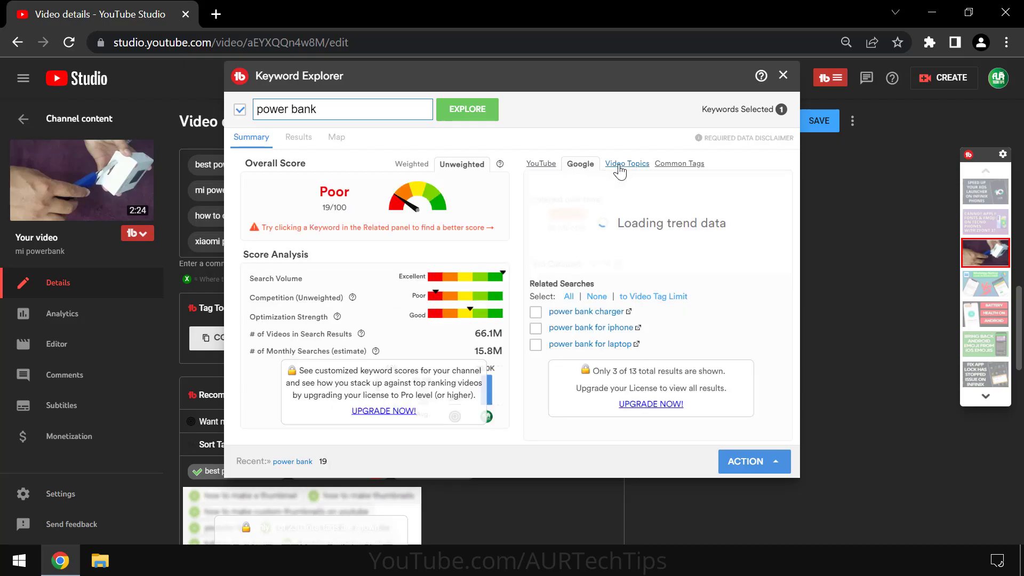
click(618, 166)
click(663, 165)
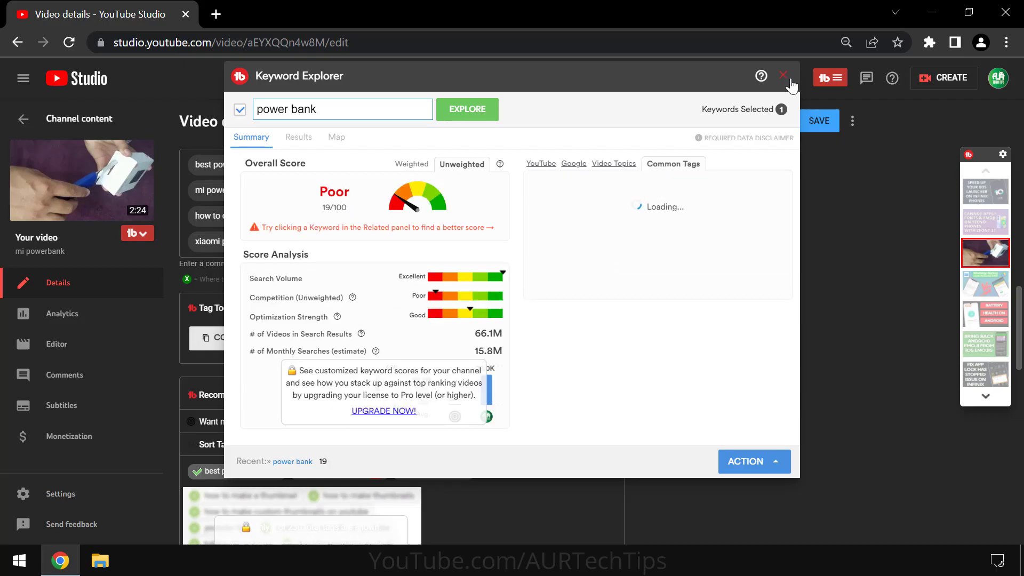
click(784, 75)
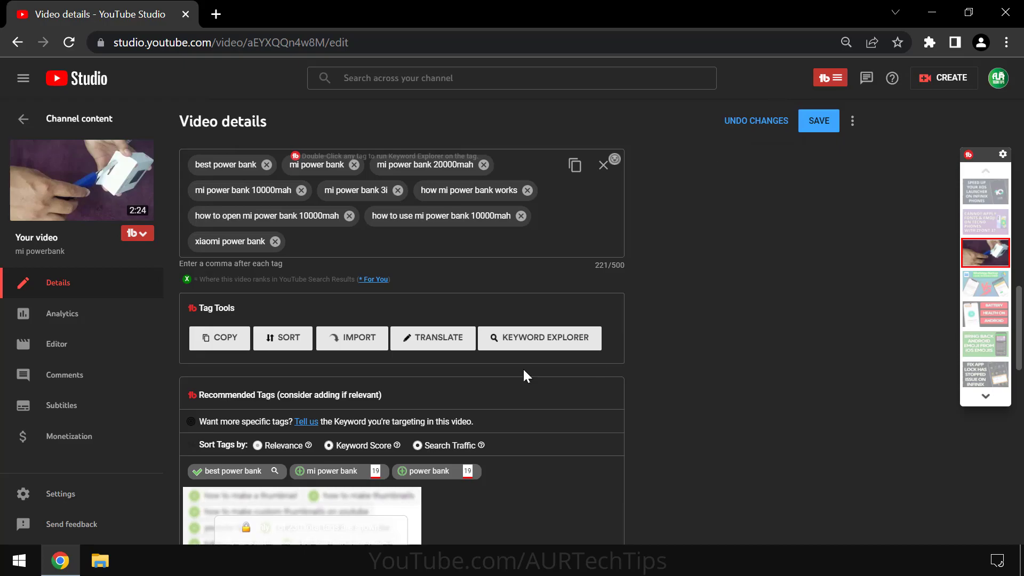
Explore the recommended tag "best power bank", check its score and available actions, and close Keyword Explorer.
scroll(418, 460, down, 3)
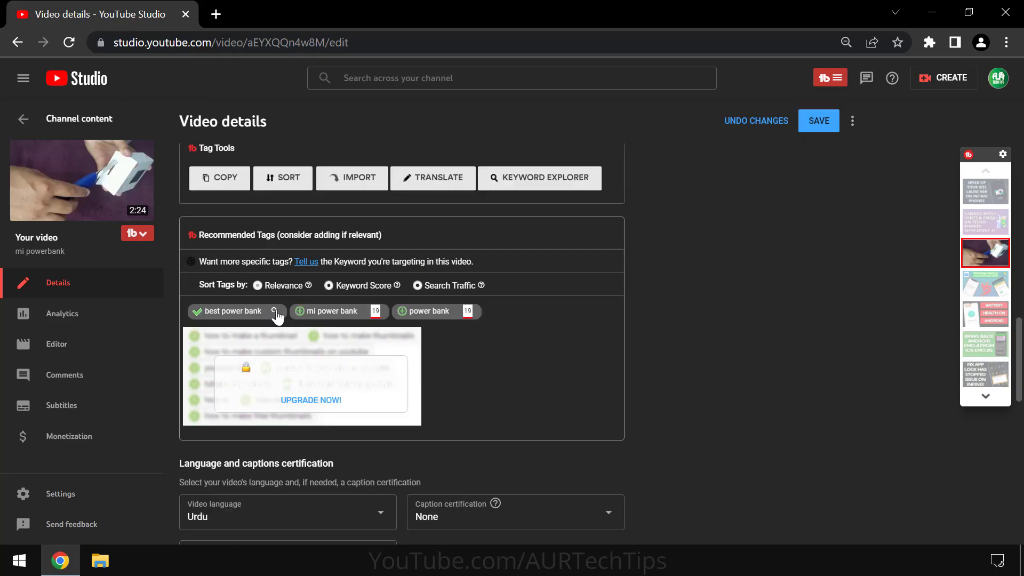
click(276, 311)
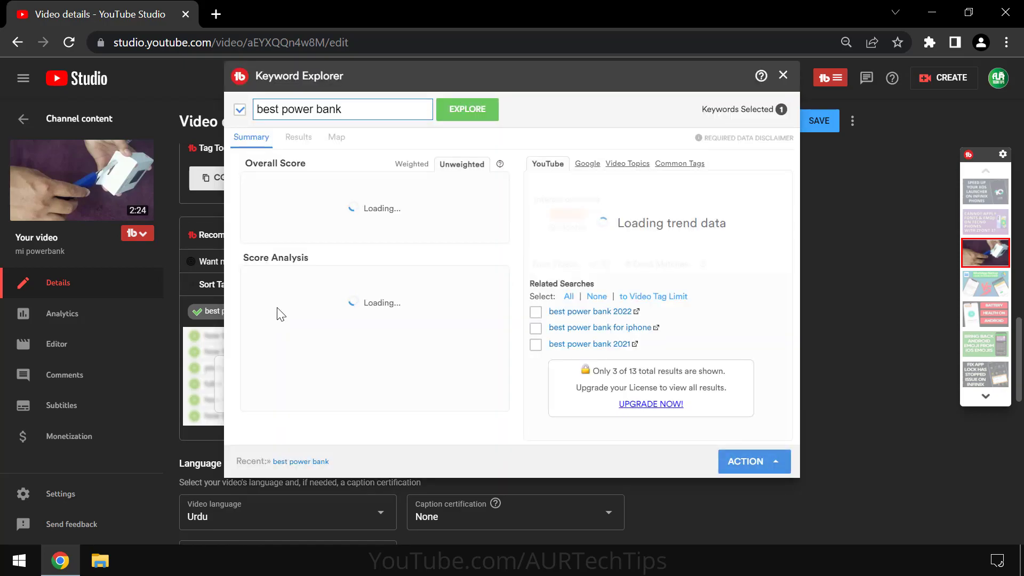
click(772, 468)
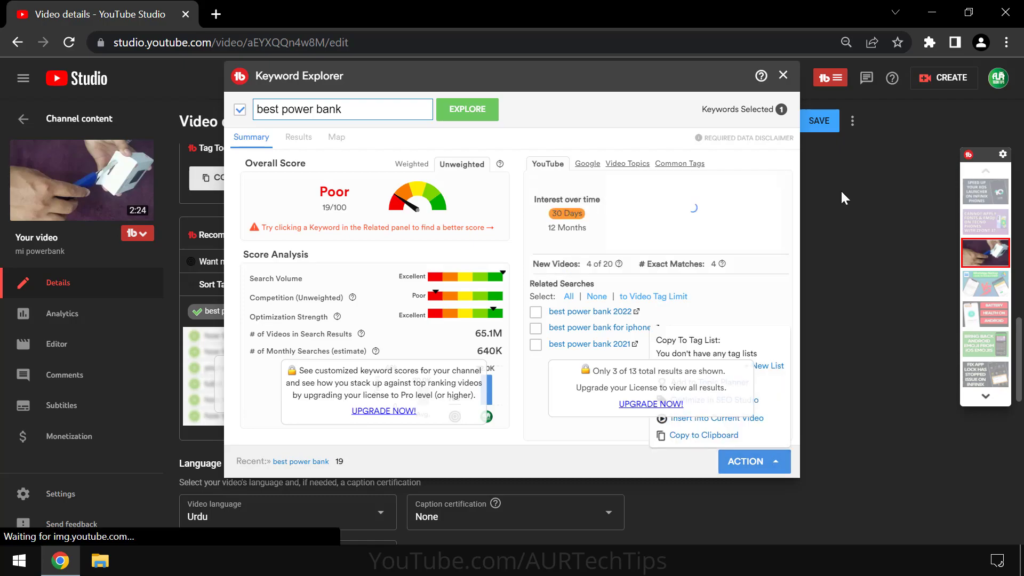
click(782, 78)
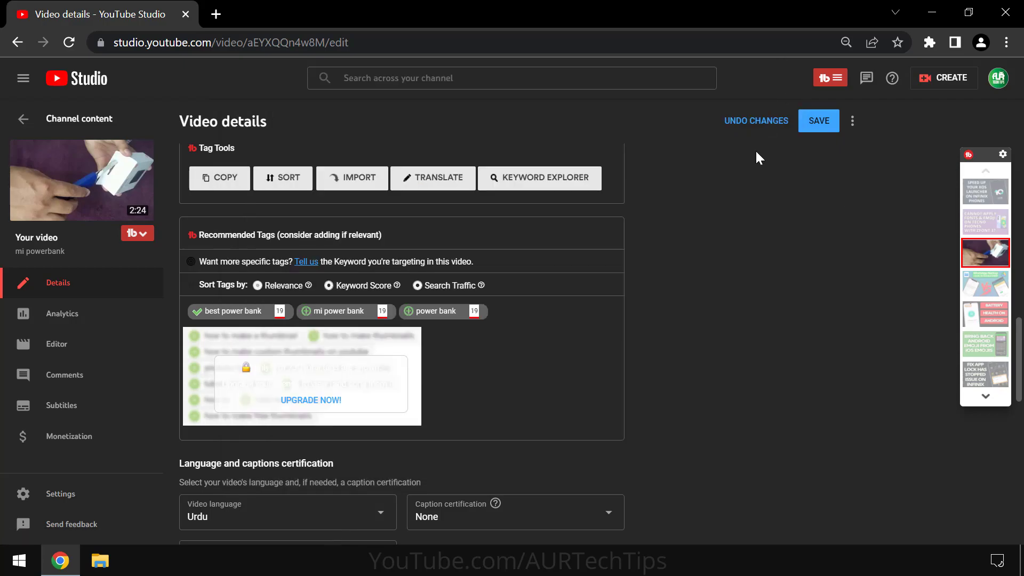